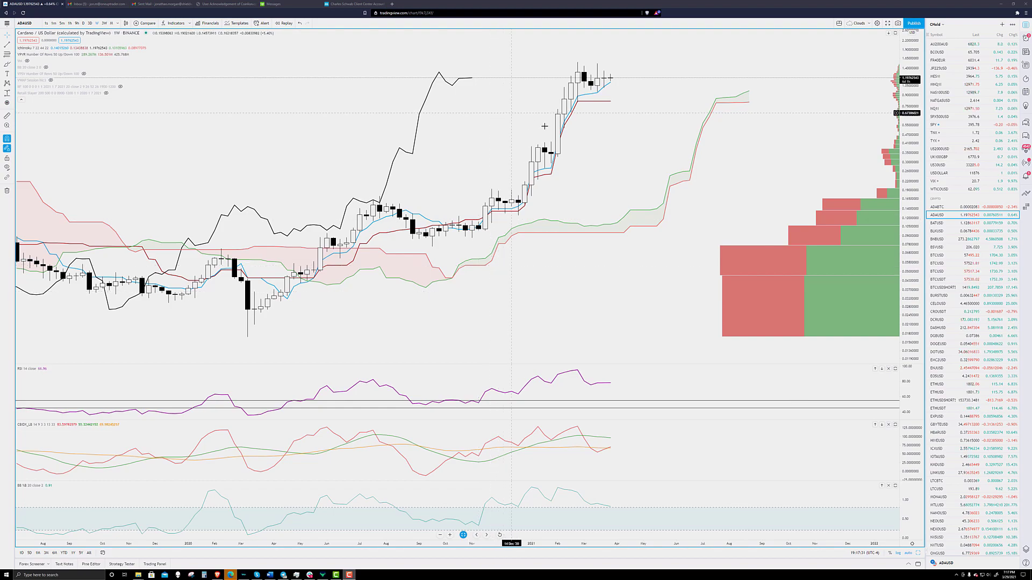
# - Zoom in on the weekly ADAUSD time axis to show roughly mid-2020 to late 2021
pyautogui.scroll(5, 598, 131)
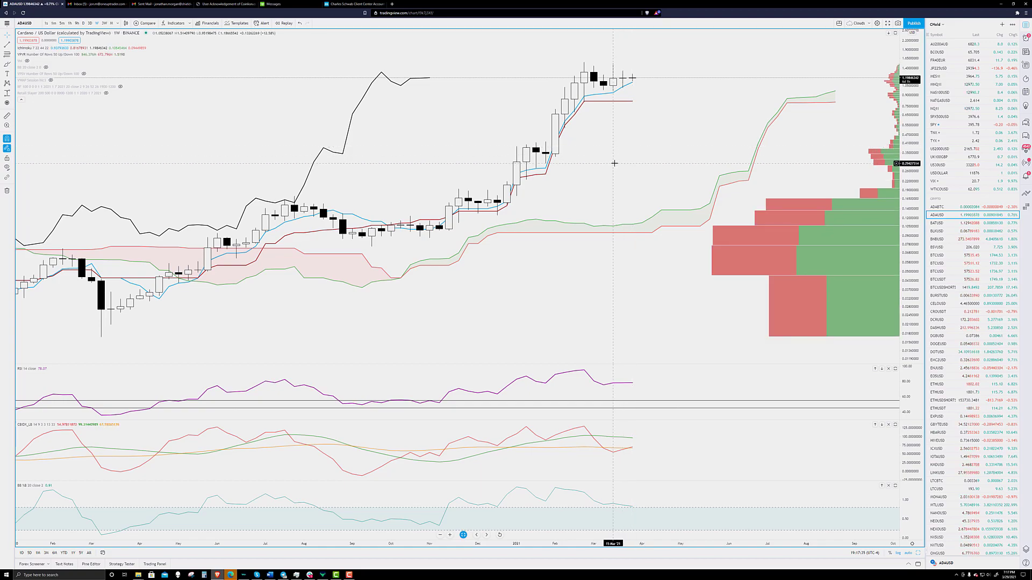
pyautogui.scroll(4, 614, 163)
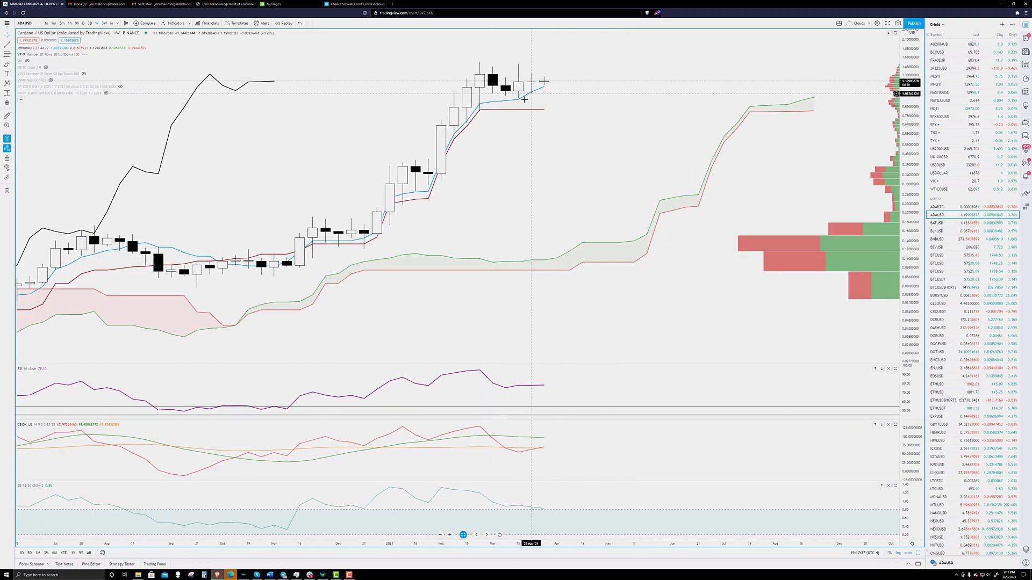
pyautogui.scroll(1, 495, 154)
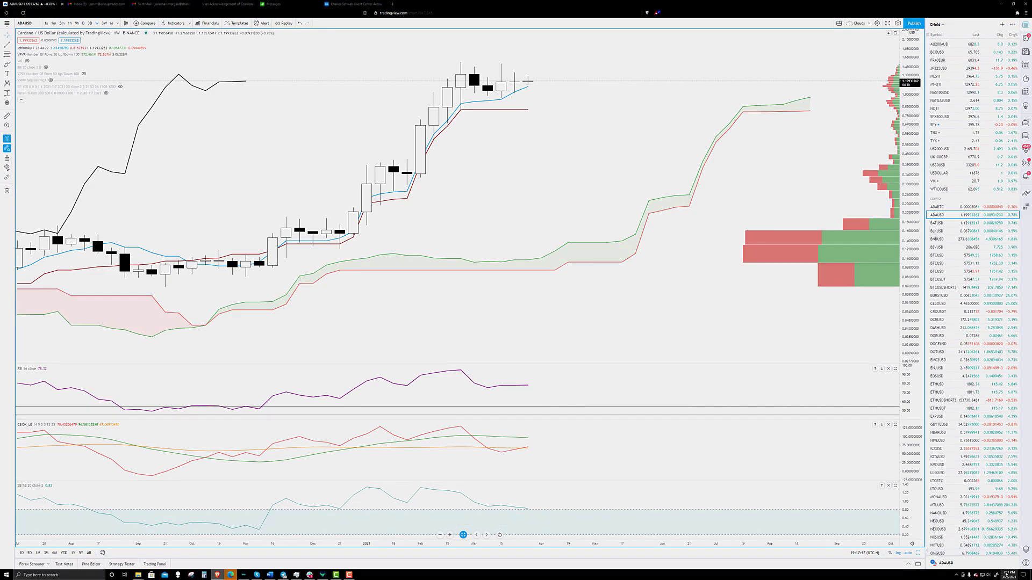
pyautogui.click(1005, 574)
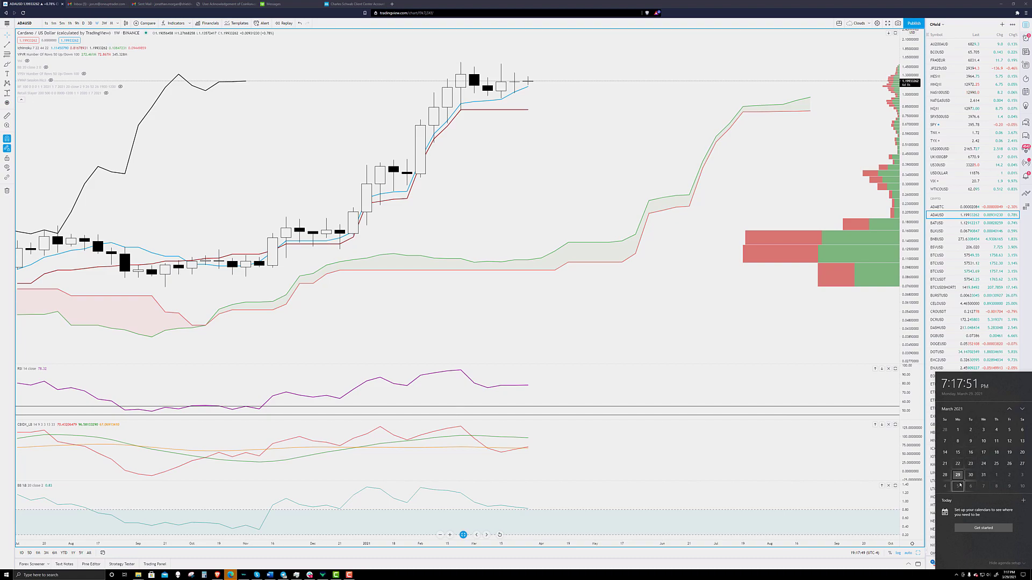
pyautogui.click(551, 194)
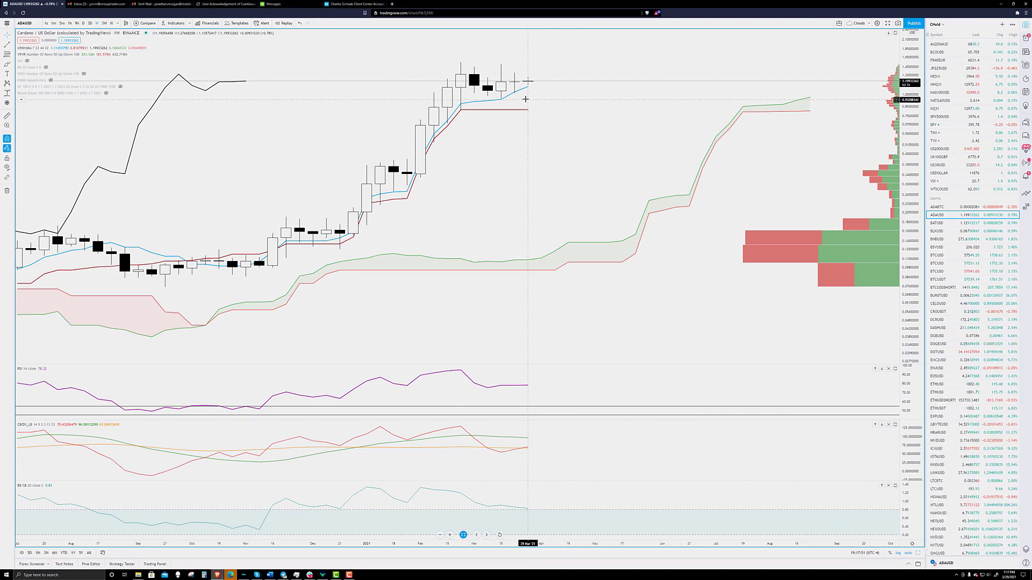
pyautogui.moveTo(529, 90); pyautogui.dragTo(655, 93)
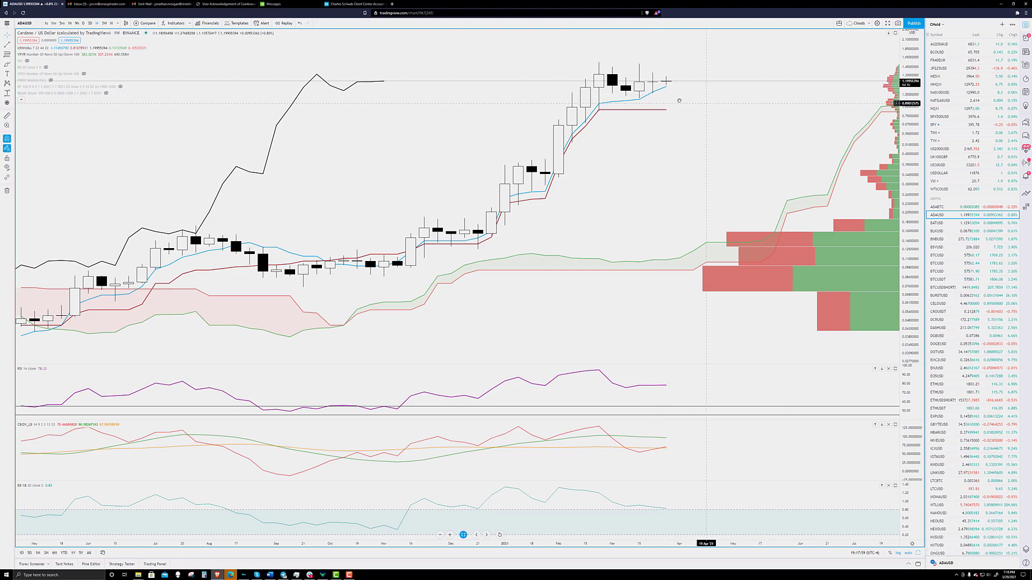
pyautogui.moveTo(646, 101); pyautogui.dragTo(615, 103)
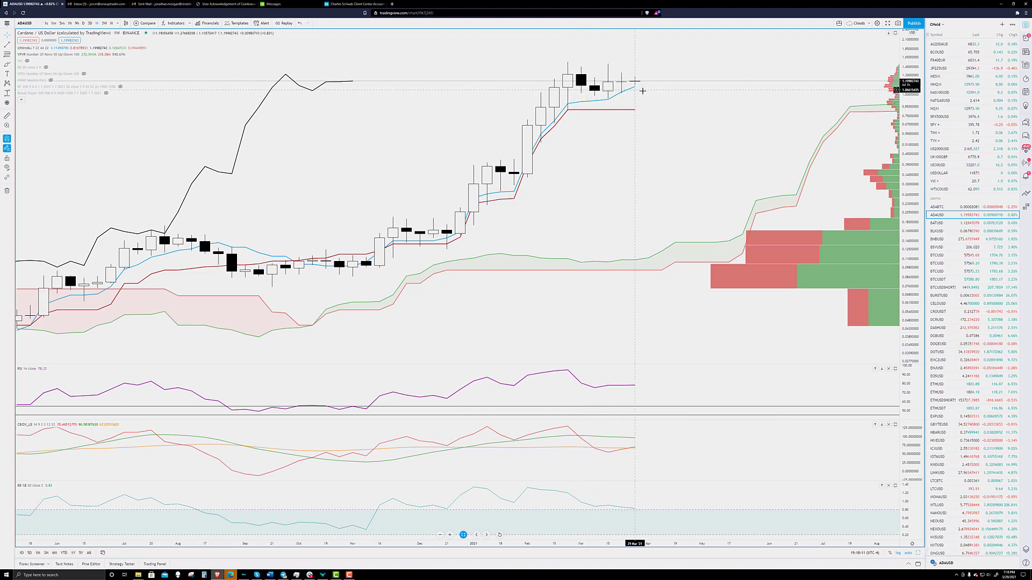
pyautogui.moveTo(562, 116); pyautogui.dragTo(422, 121)
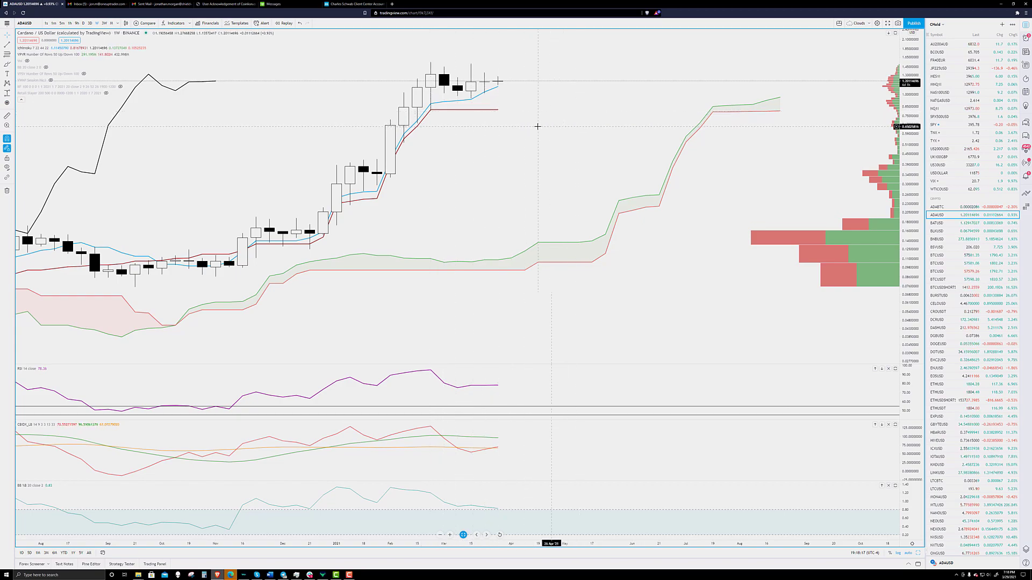
pyautogui.scroll(-1, 546, 116)
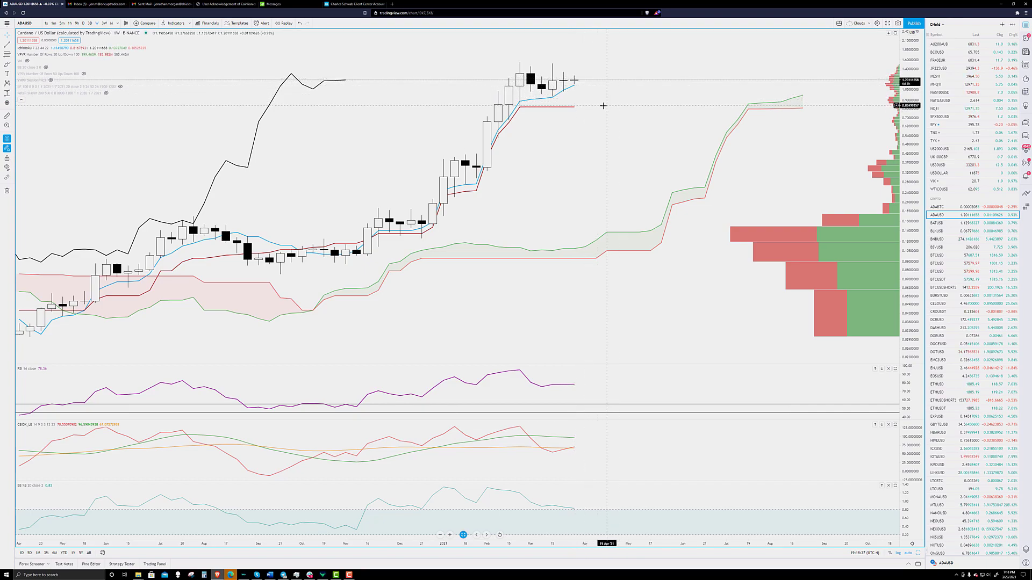
pyautogui.scroll(5, 604, 104)
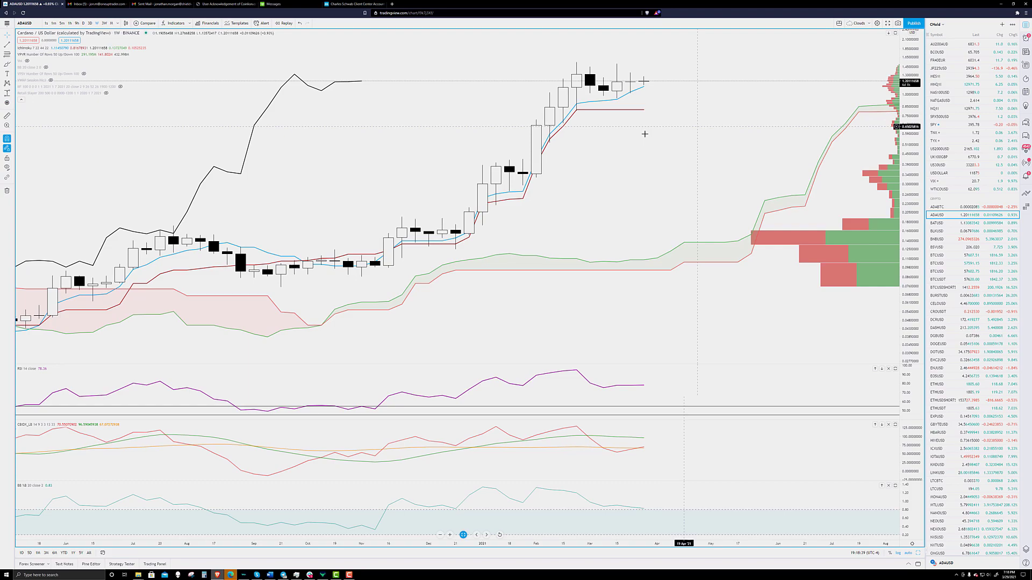
pyautogui.moveTo(606, 129); pyautogui.dragTo(535, 107)
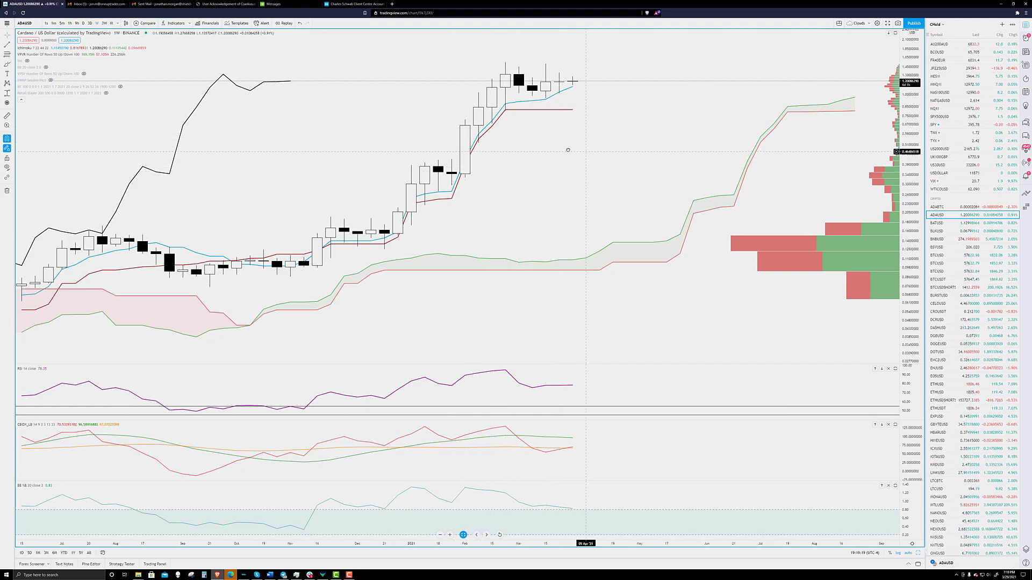
# - Draw a rectangle around the recent sideways flag candles near the 1.20 level
pyautogui.moveTo(568, 150); pyautogui.dragTo(545, 150)
pyautogui.click(13, 56)
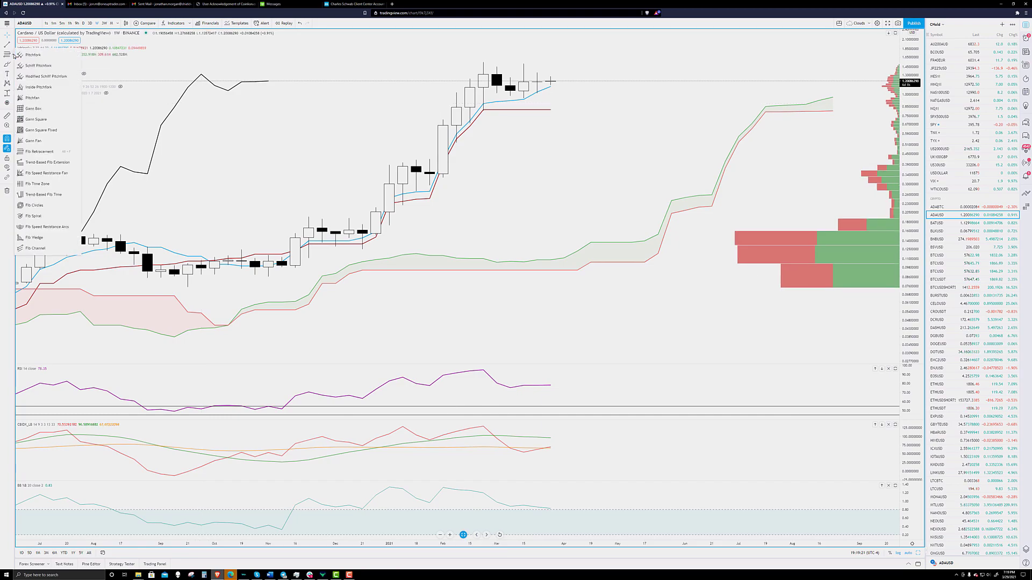
pyautogui.click(12, 65)
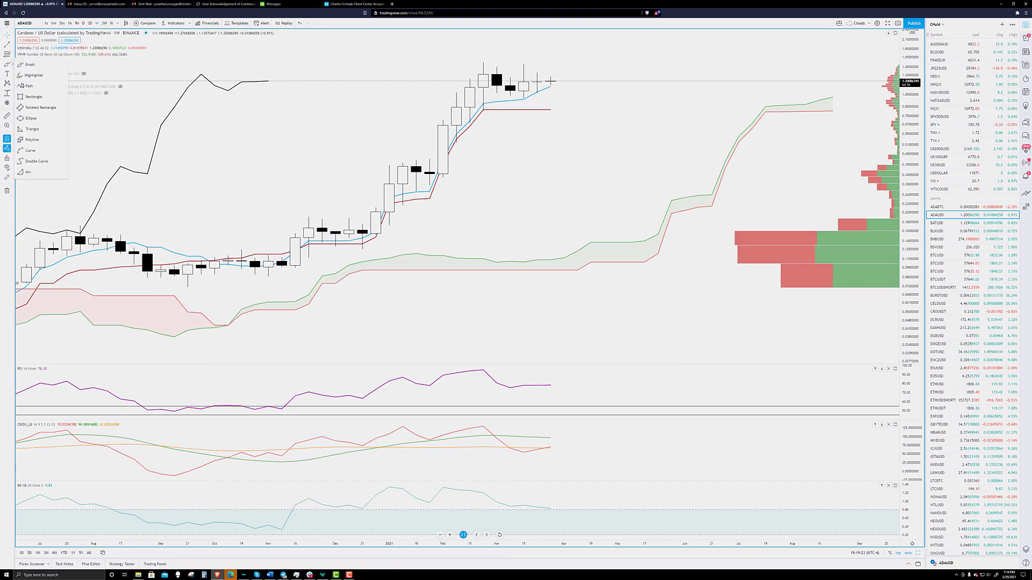
pyautogui.click(33, 96)
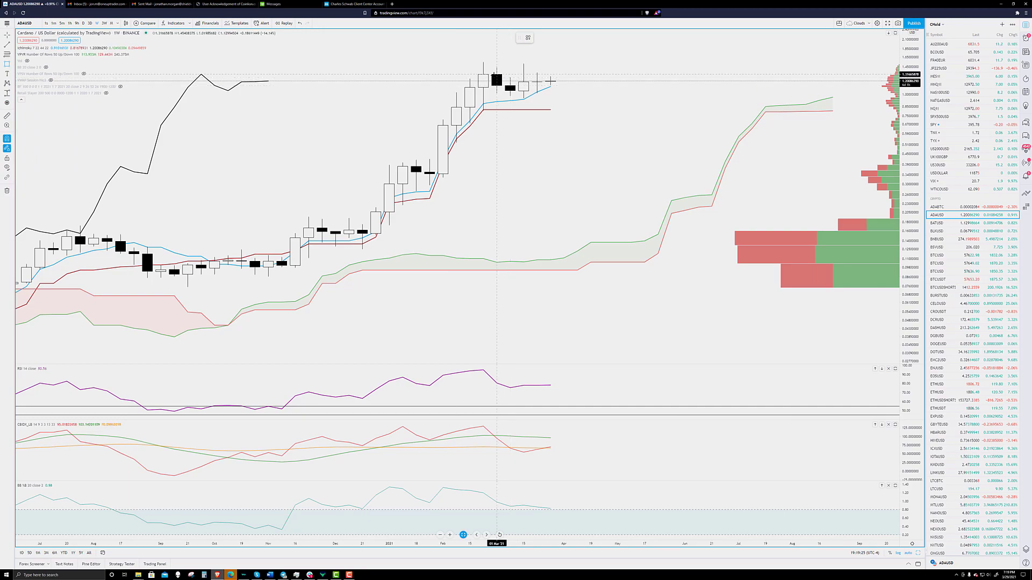
pyautogui.moveTo(484, 74)
pyautogui.mouseDown()
pyautogui.moveTo(535, 92)
pyautogui.moveTo(628, 93)
pyautogui.moveTo(561, 92)
pyautogui.mouseUp()
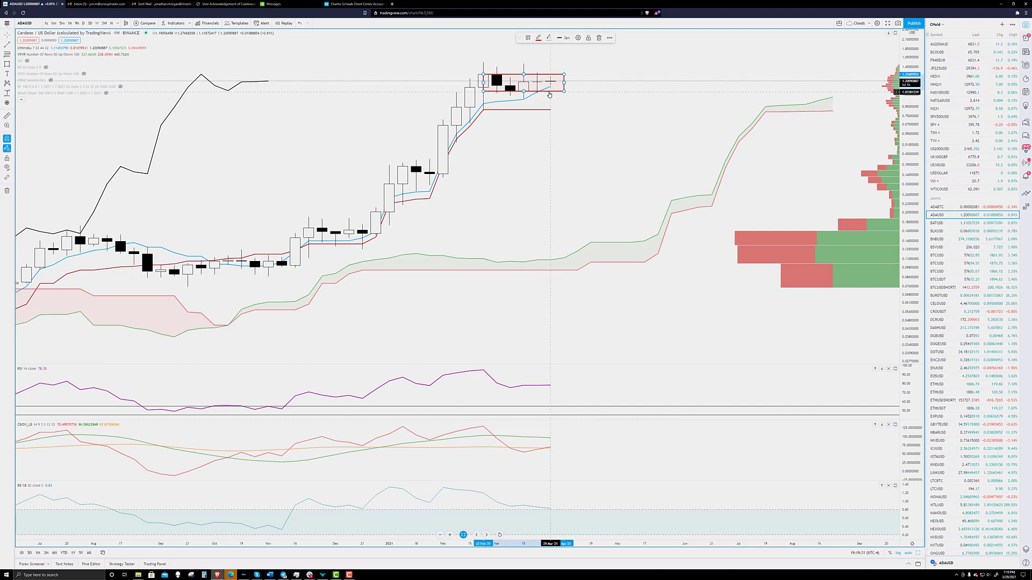
# - Give the flag rectangle a black border and a pale background fill
pyautogui.doubleClick(544, 92)
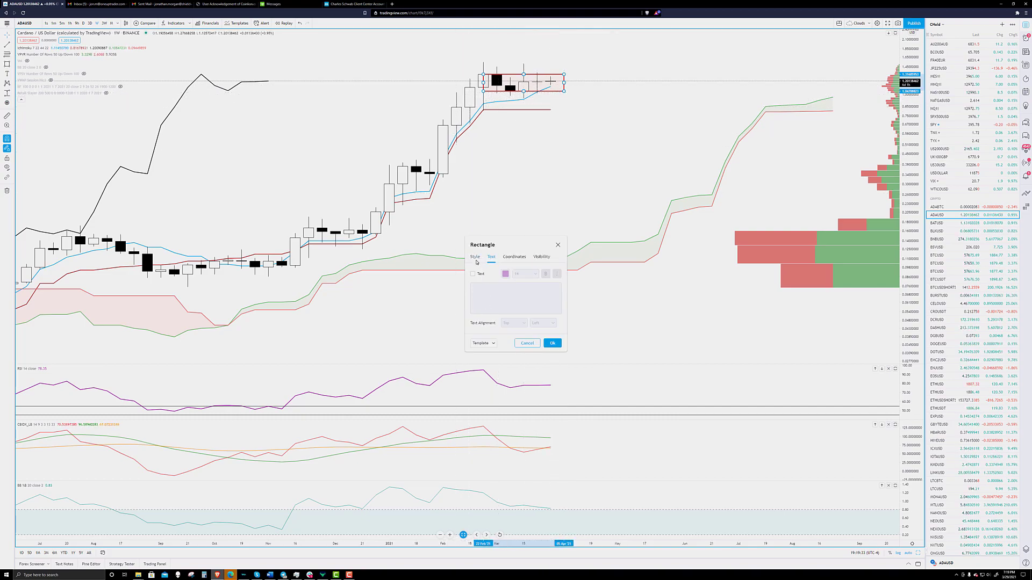
pyautogui.click(484, 343)
pyautogui.click(481, 361)
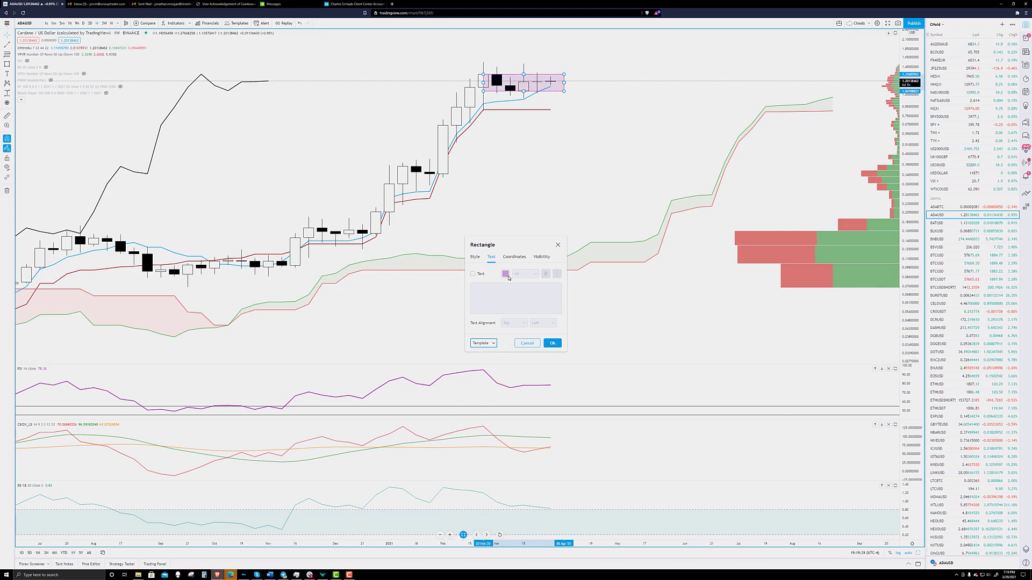
pyautogui.click(474, 257)
pyautogui.click(507, 274)
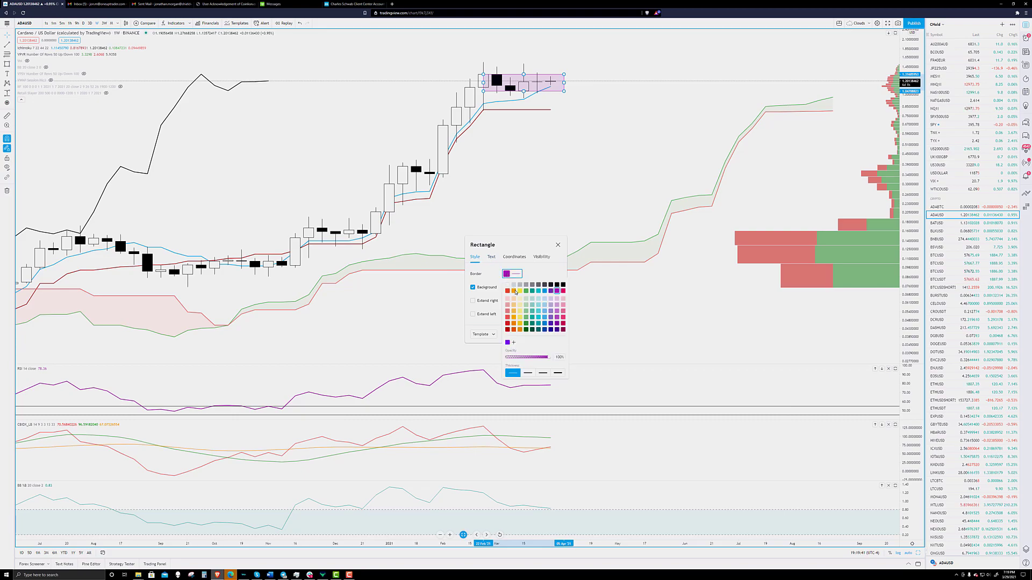
pyautogui.click(564, 284)
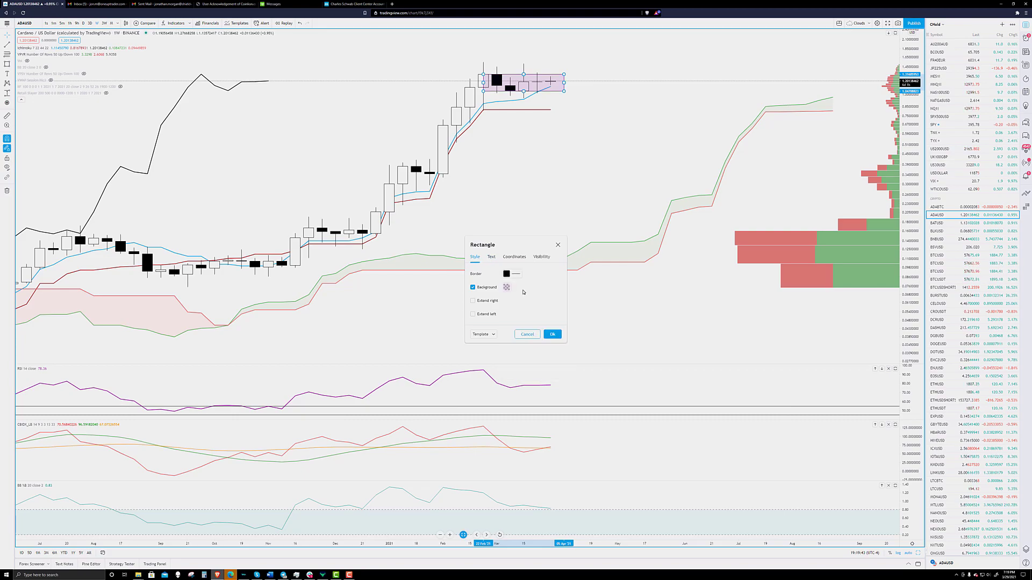
pyautogui.click(506, 289)
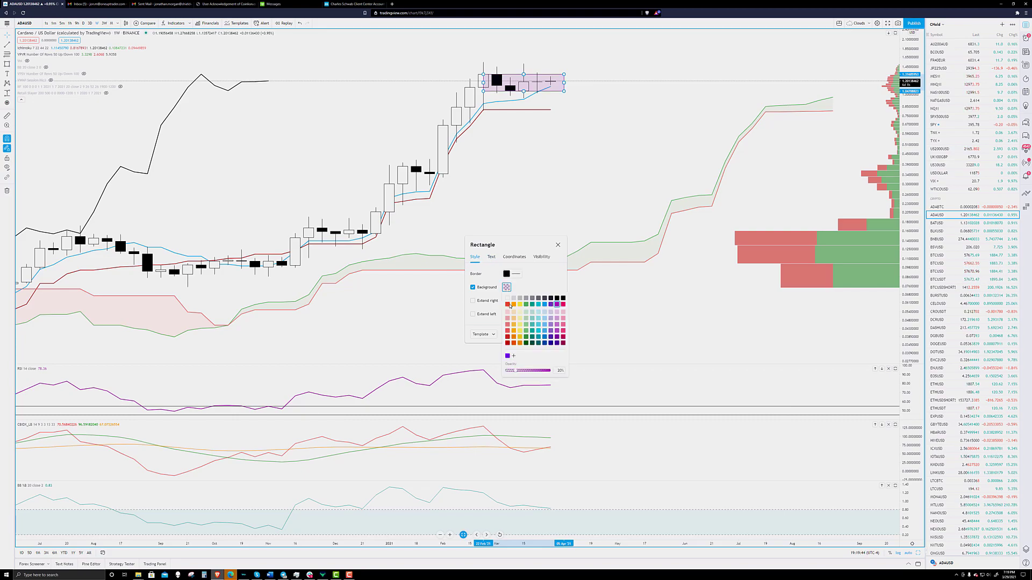
pyautogui.click(544, 316)
pyautogui.click(552, 334)
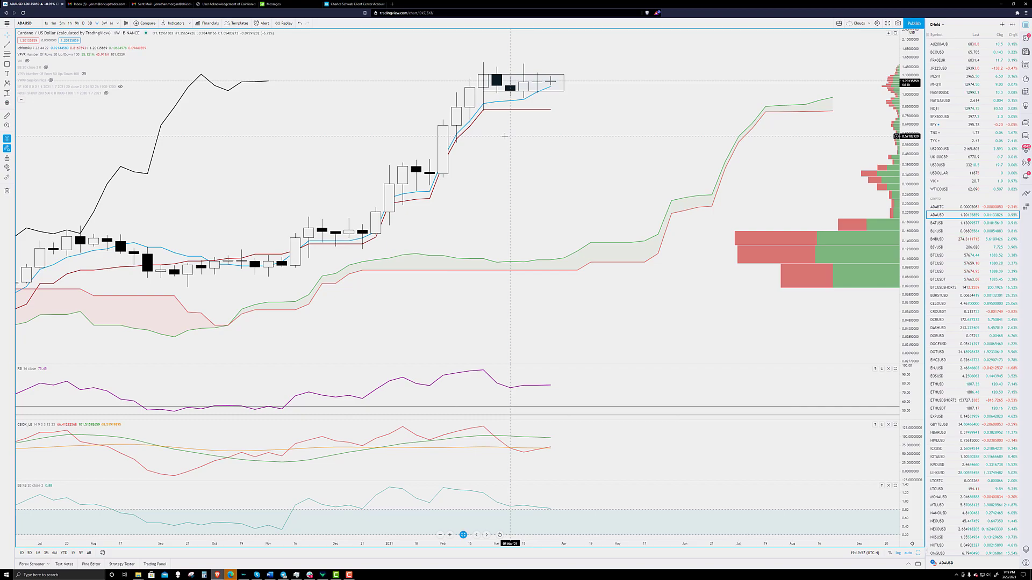
# - Maximize the price pane, hiding the oscillator panes, and shift toward later dates
pyautogui.press('Left')
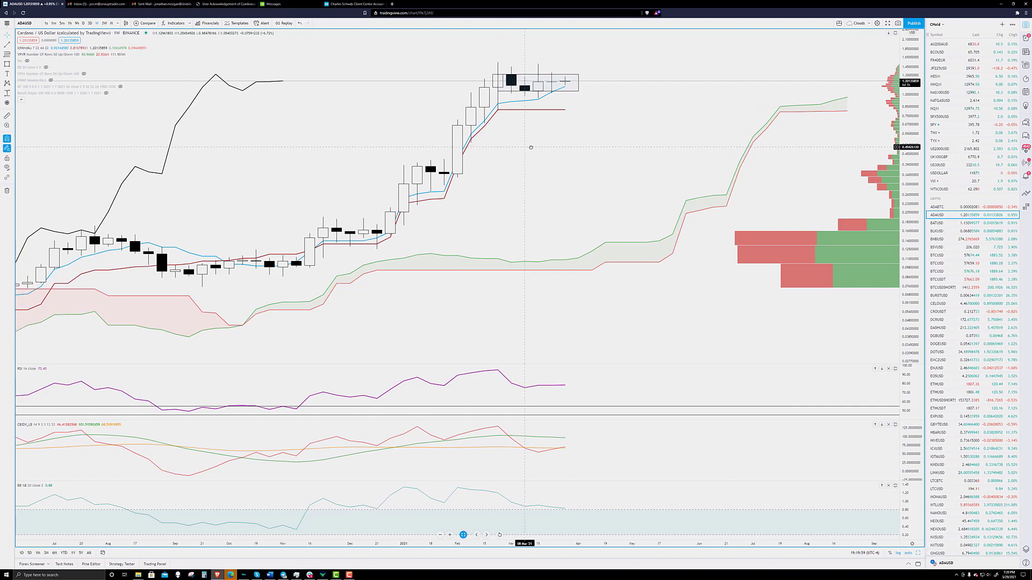
pyautogui.doubleClick(574, 144)
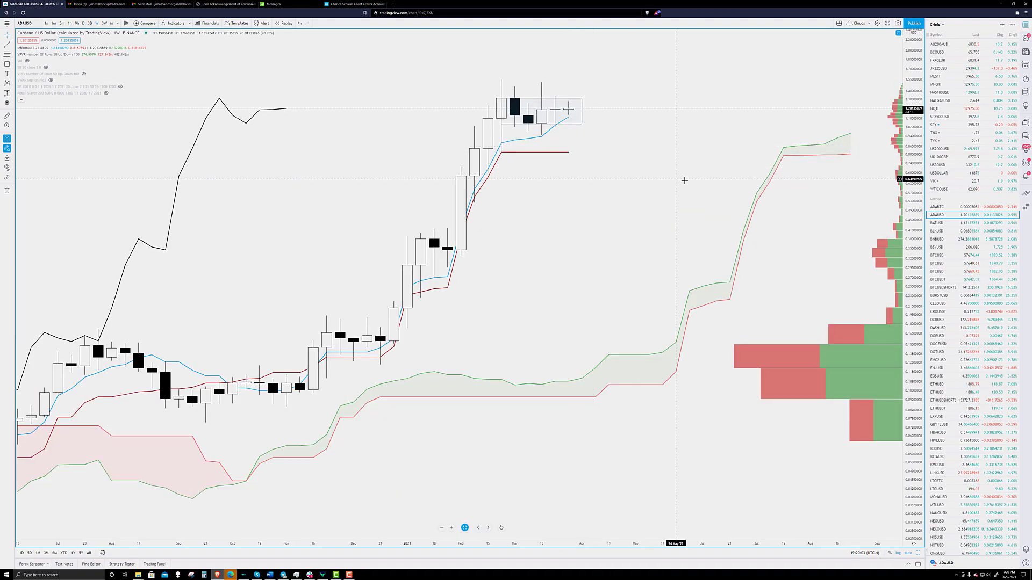
pyautogui.moveTo(660, 180); pyautogui.dragTo(587, 183)
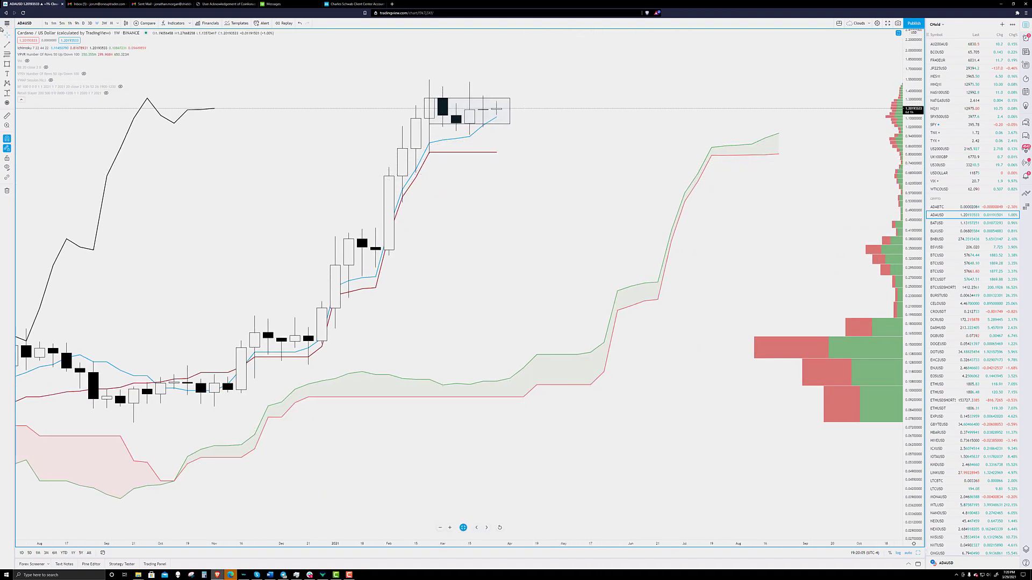
# - Place a horizontal ray just above the flag rectangle, extending into future weeks
pyautogui.click(13, 44)
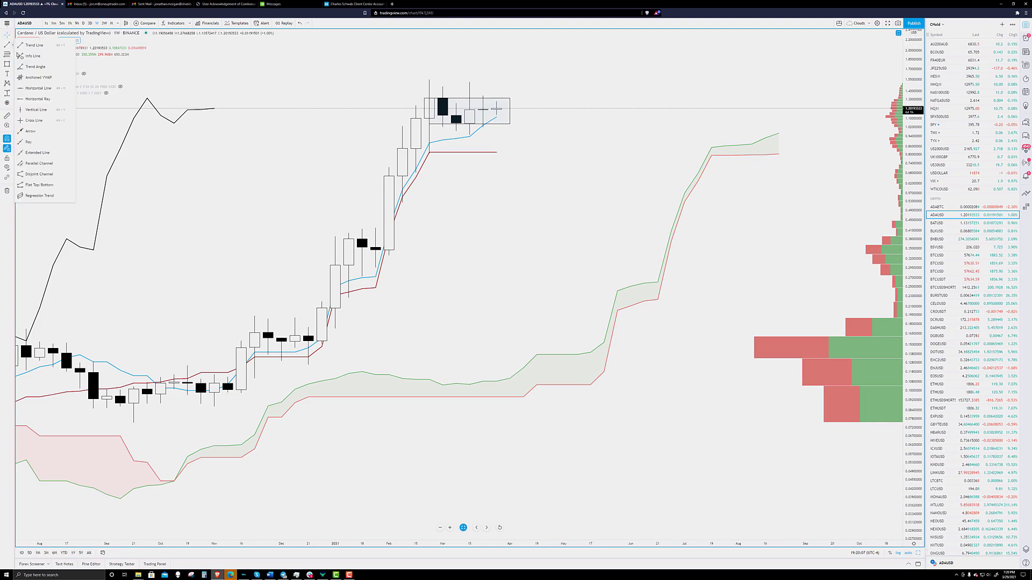
pyautogui.click(31, 99)
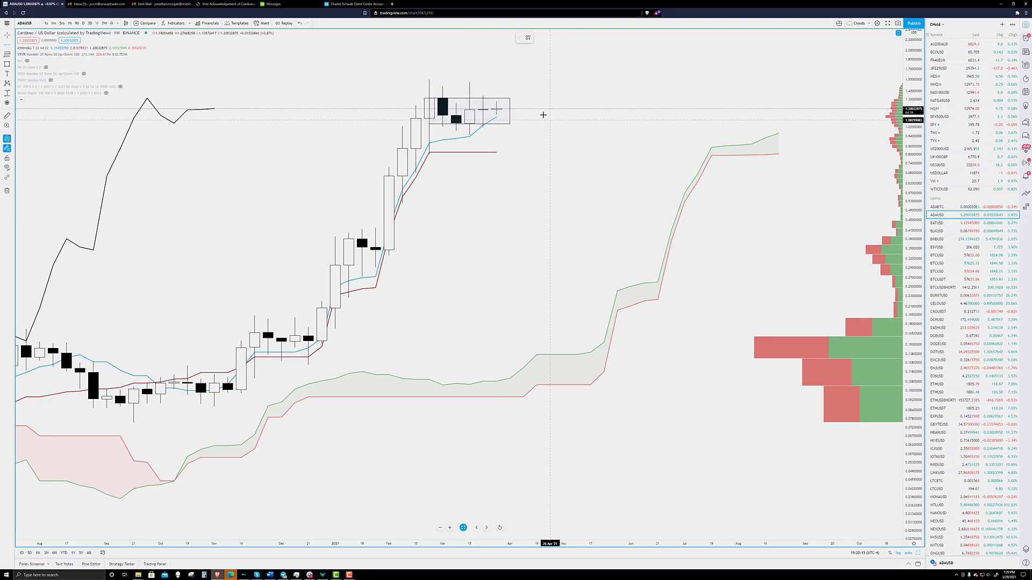
pyautogui.click(485, 96)
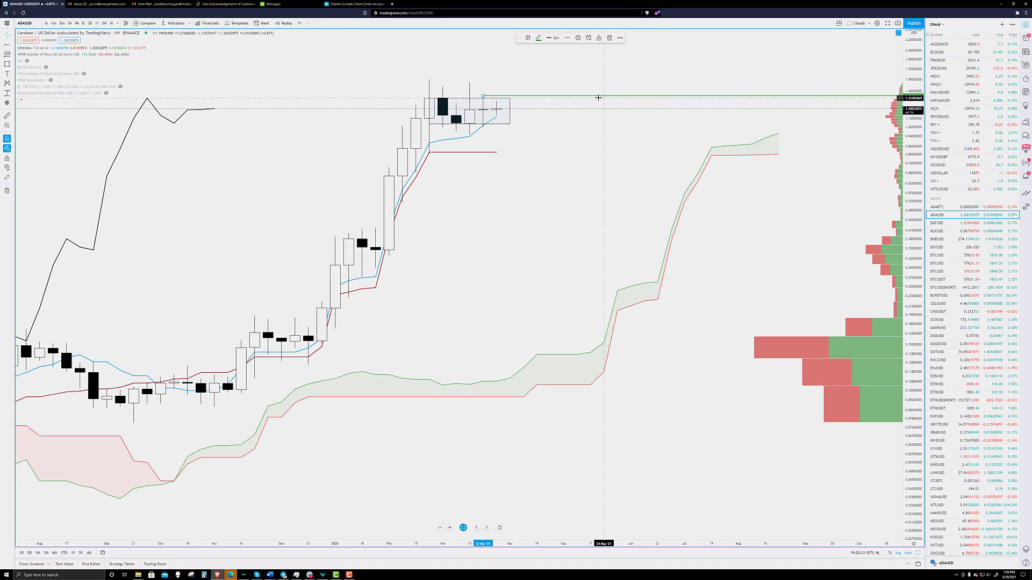
pyautogui.moveTo(596, 96); pyautogui.dragTo(592, 94)
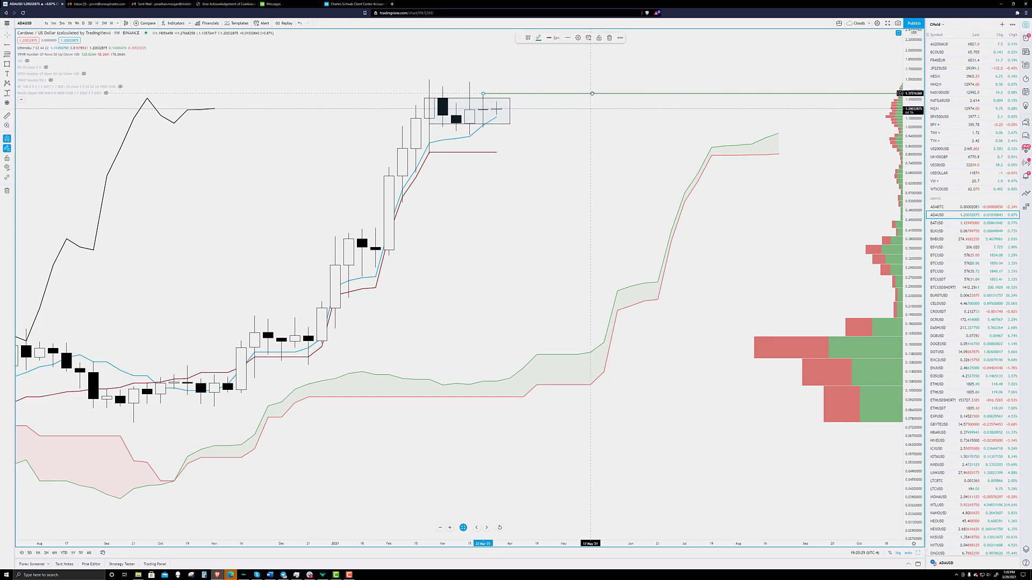
# - Label the ray above the flag 'buy stop @ 1.37'
pyautogui.doubleClick(592, 94)
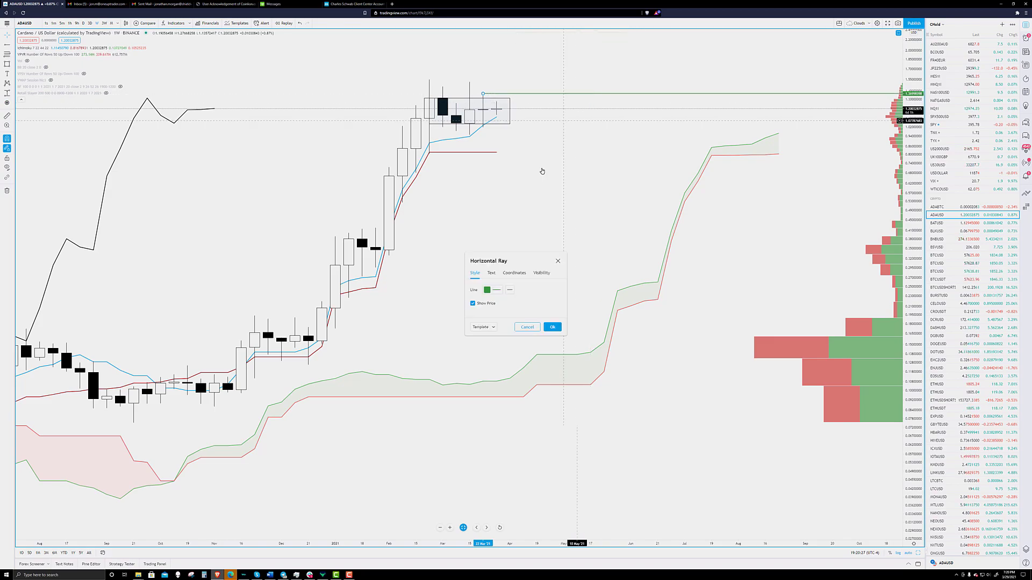
pyautogui.click(491, 276)
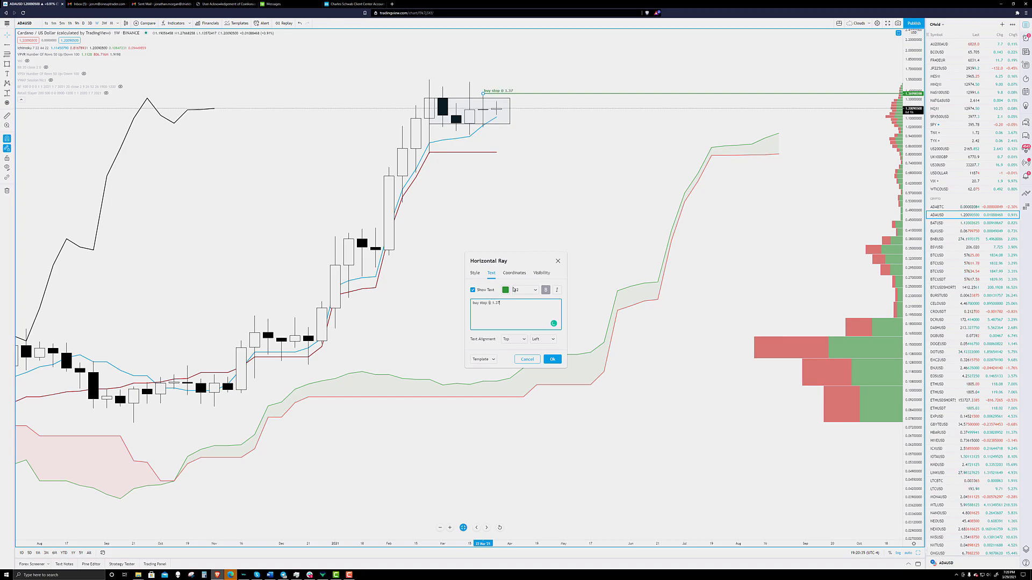
pyautogui.click(553, 359)
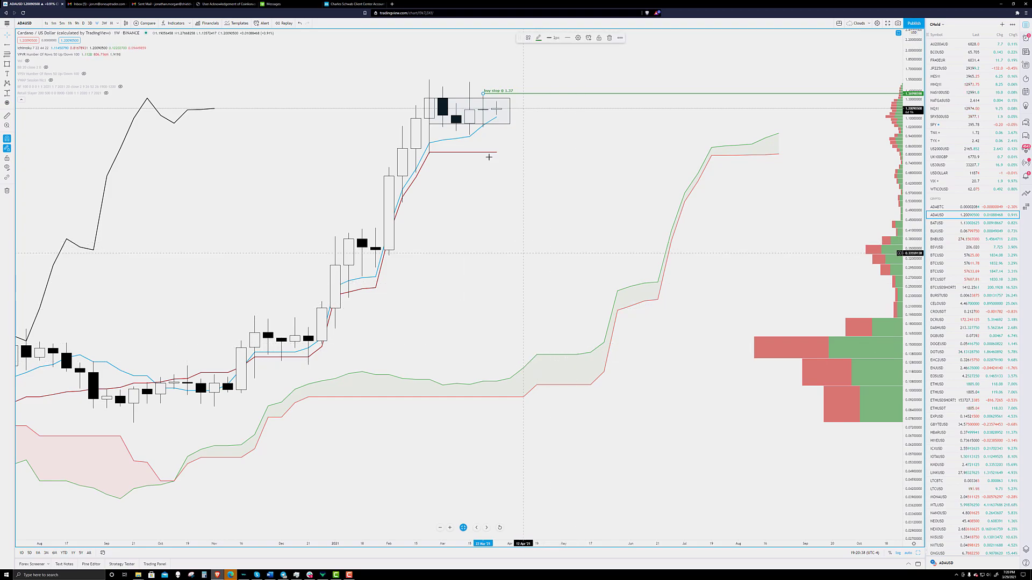
pyautogui.rightClick(574, 130)
pyautogui.click(552, 111)
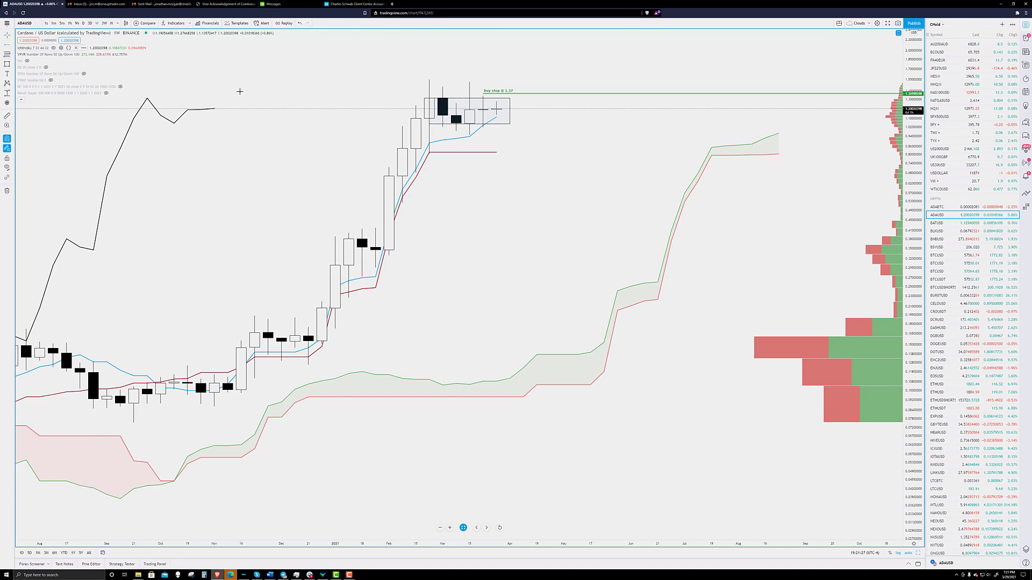
# - Add a ray near 0.88 labelled 'Don't miss any flash crash down here, buy limit at 0.86'
pyautogui.click(496, 146)
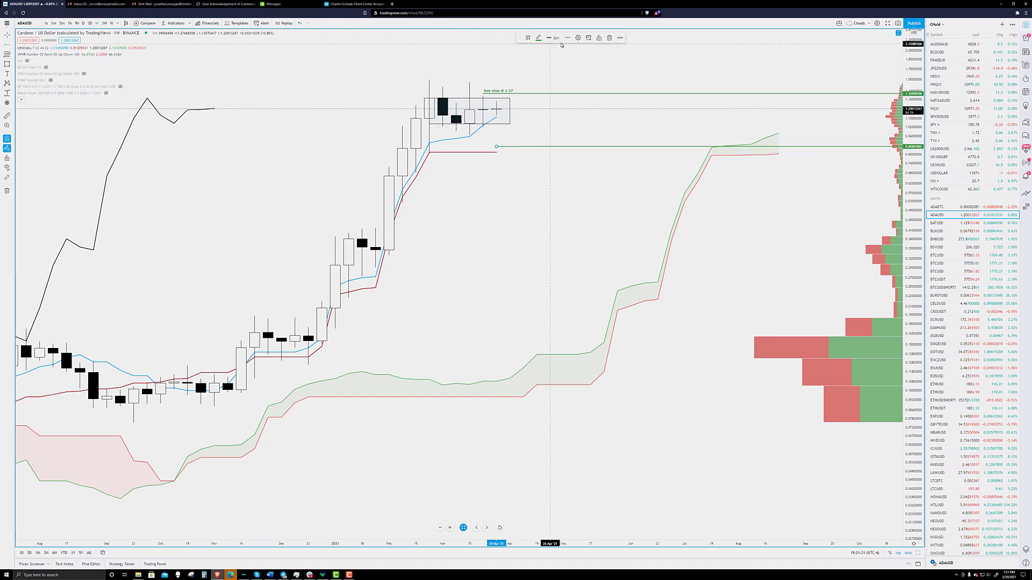
pyautogui.click(578, 37)
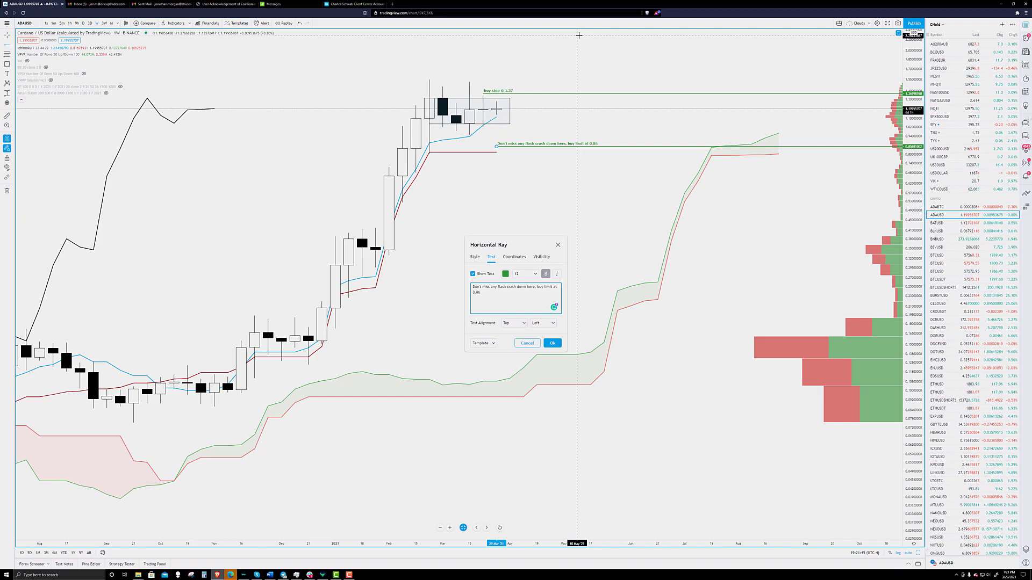
pyautogui.click(551, 343)
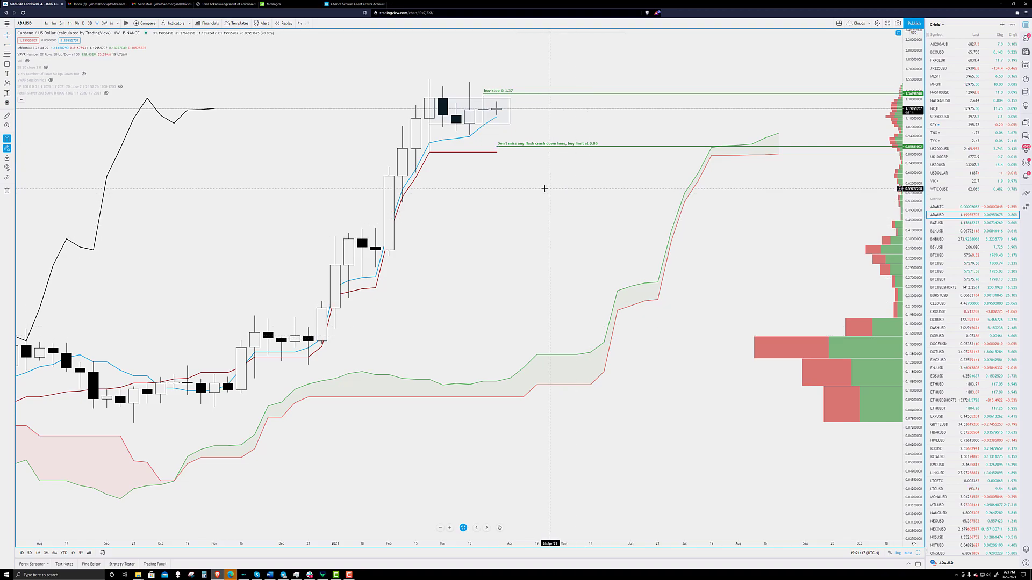
# - Nudge the flash-crash ray down to about 0.873 and pan the chart slightly
pyautogui.hscroll(-1, 542, 167)
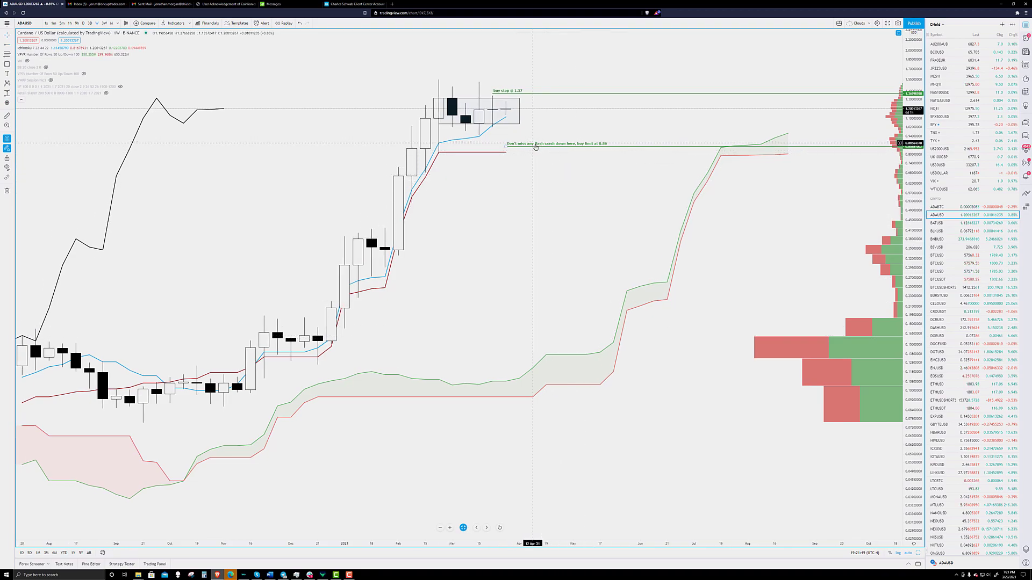
pyautogui.moveTo(535, 146); pyautogui.dragTo(535, 147)
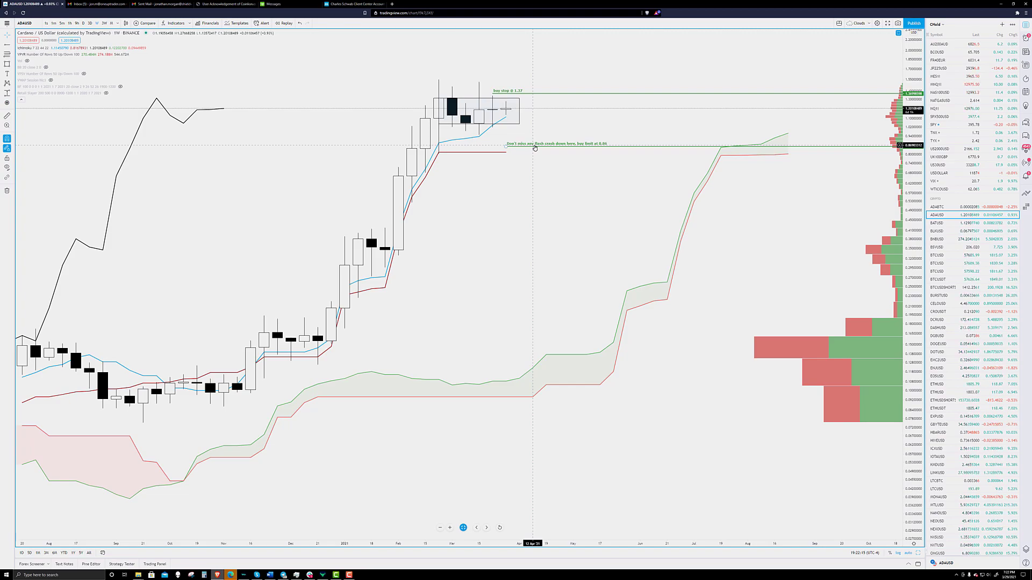
pyautogui.moveTo(500, 220); pyautogui.dragTo(513, 219)
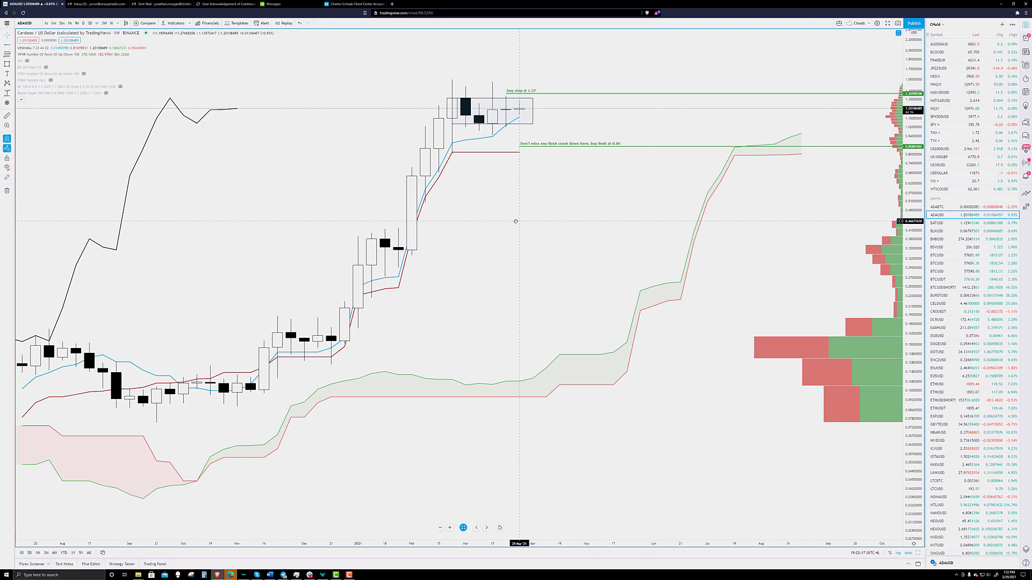
# - Add a third ray at about 1.07, below the flag, labelled 'Limit Buy @ 1.066'
pyautogui.click(521, 124)
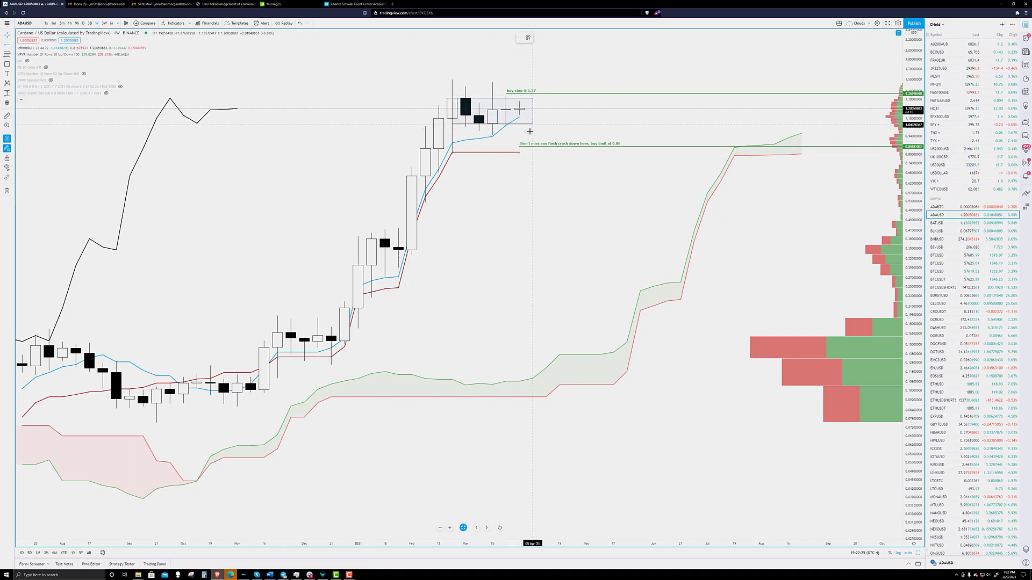
pyautogui.click(519, 115)
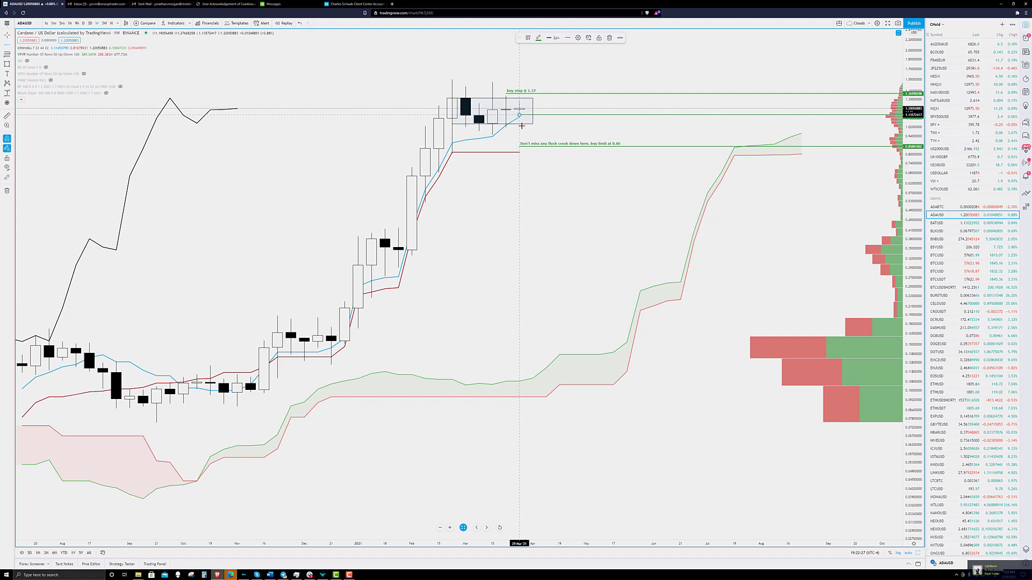
pyautogui.moveTo(570, 115); pyautogui.dragTo(570, 121)
pyautogui.doubleClick(570, 121)
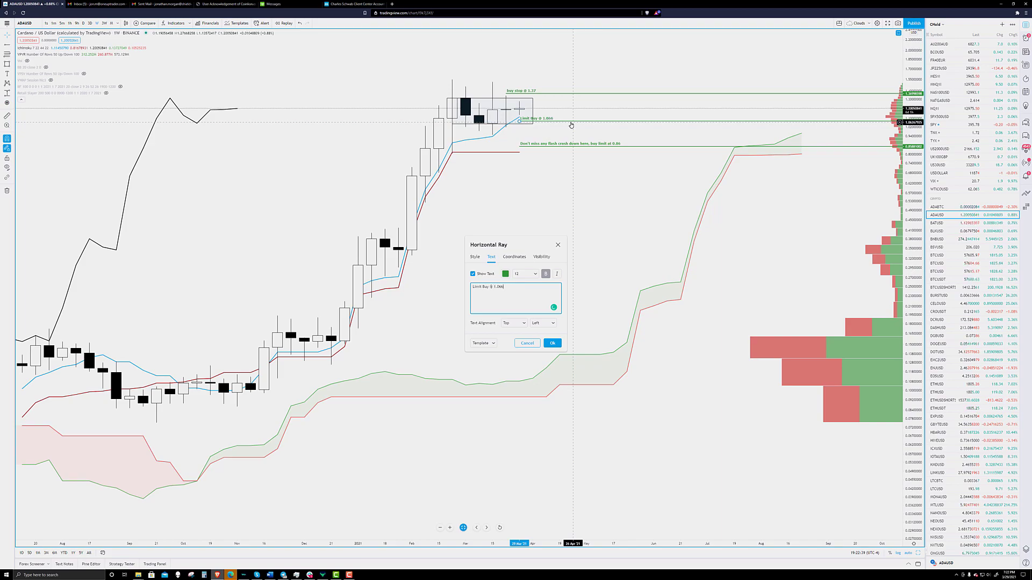
pyautogui.click(552, 343)
pyautogui.rightClick(585, 216)
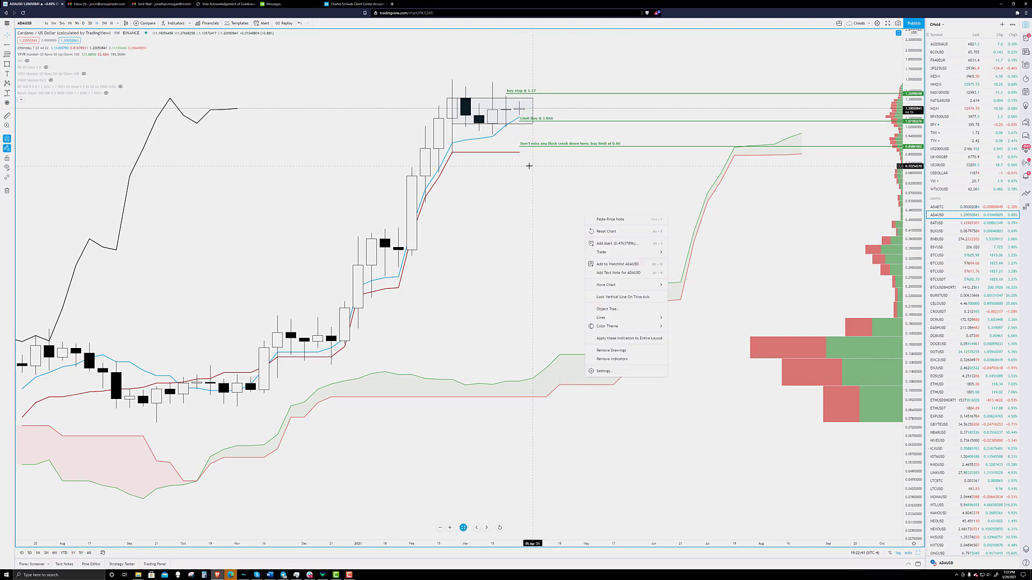
pyautogui.click(529, 166)
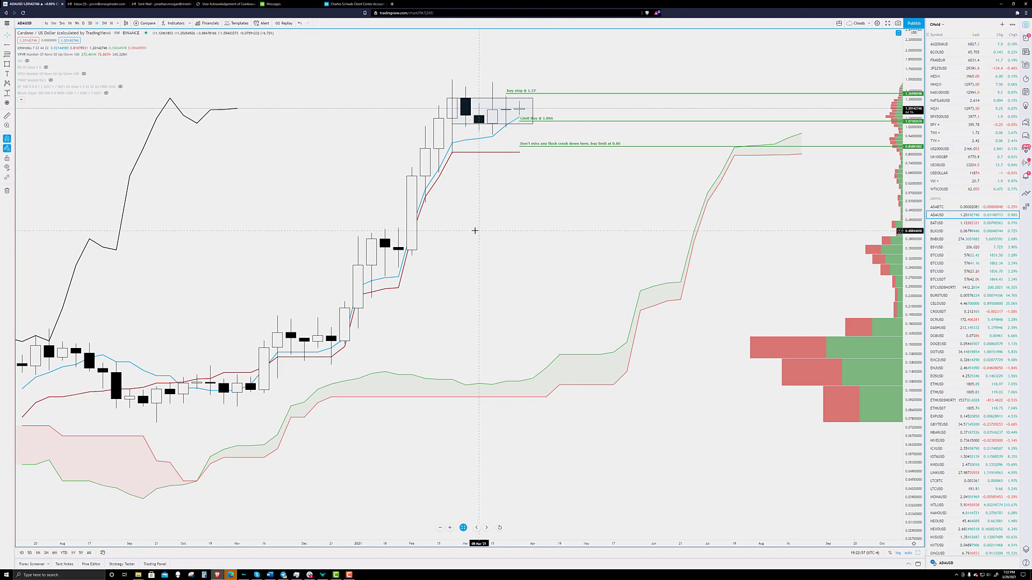
# - Zoom out and pan toward future dates so the RSI, CBIDX and BB%B panes show
pyautogui.scroll(-5, 661, 376)
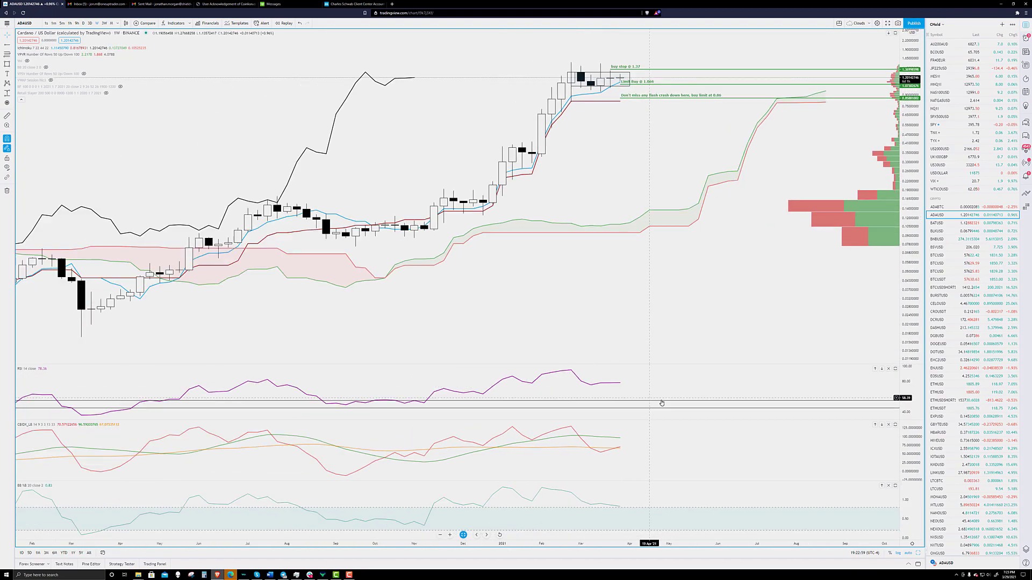
pyautogui.moveTo(704, 330); pyautogui.dragTo(575, 345)
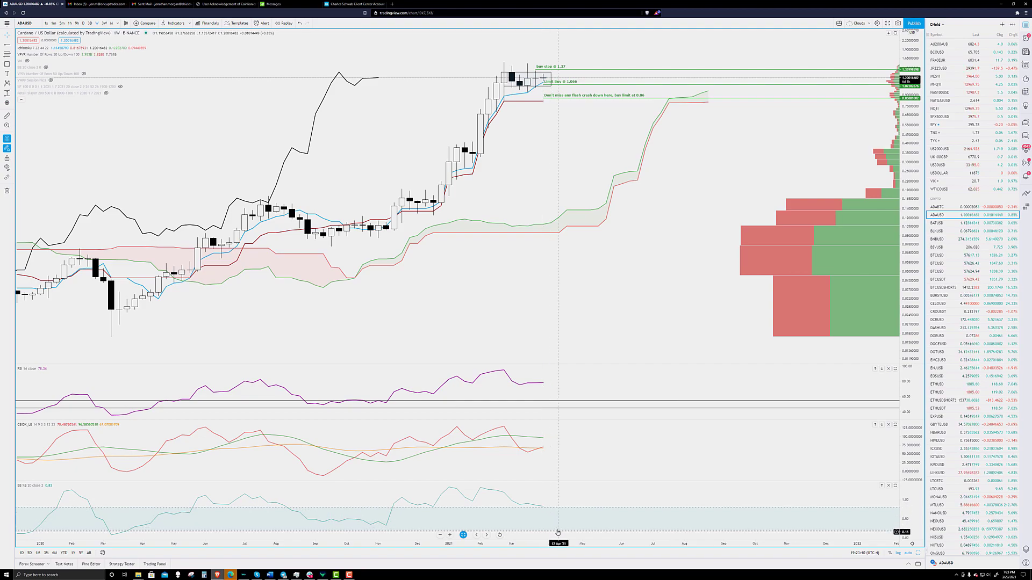
# - Pan back and zoom in on the recent candles, flag box and three labelled rays
pyautogui.moveTo(607, 320); pyautogui.dragTo(651, 319)
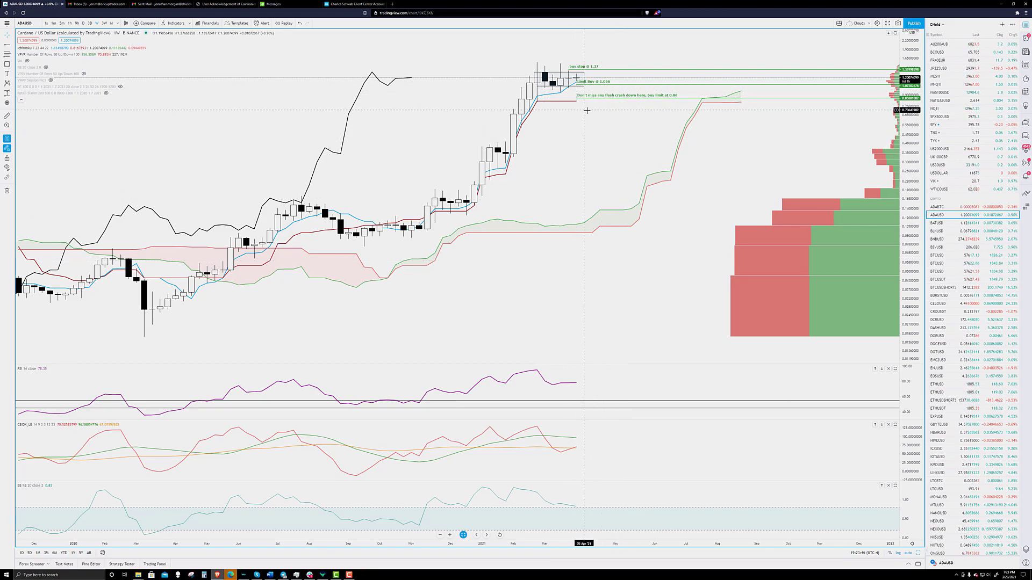
pyautogui.scroll(3, 589, 115)
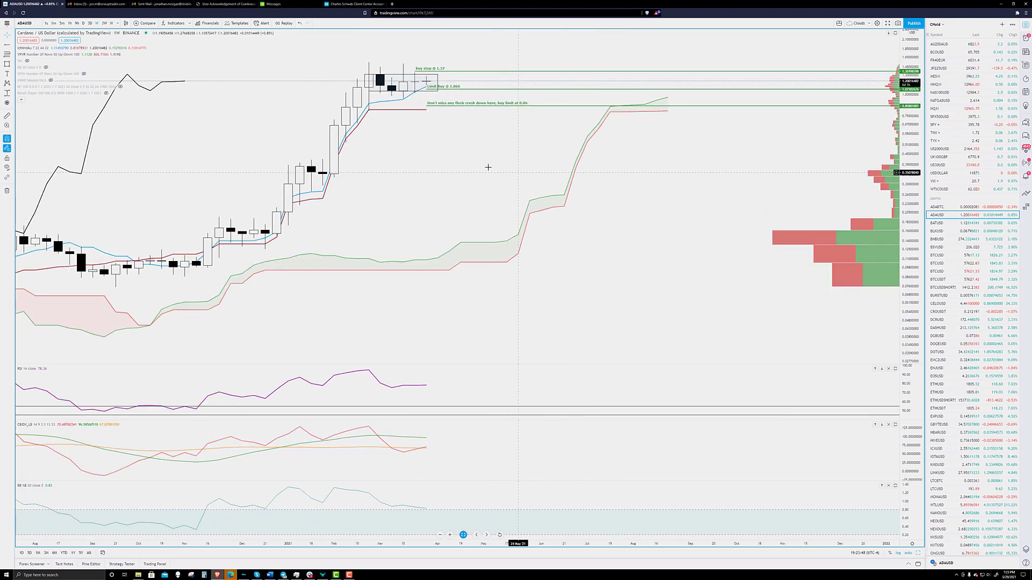
pyautogui.scroll(2, 534, 164)
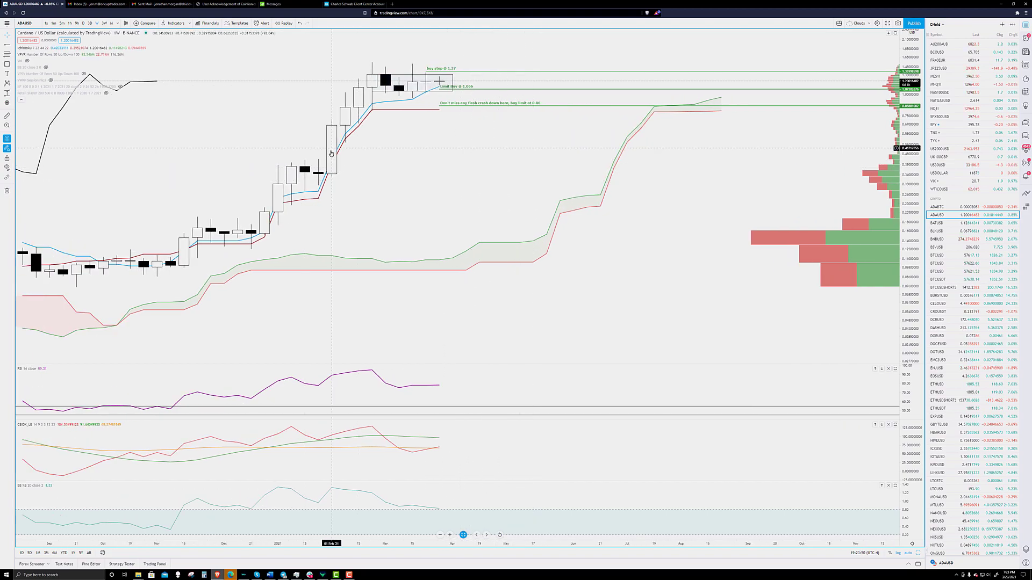